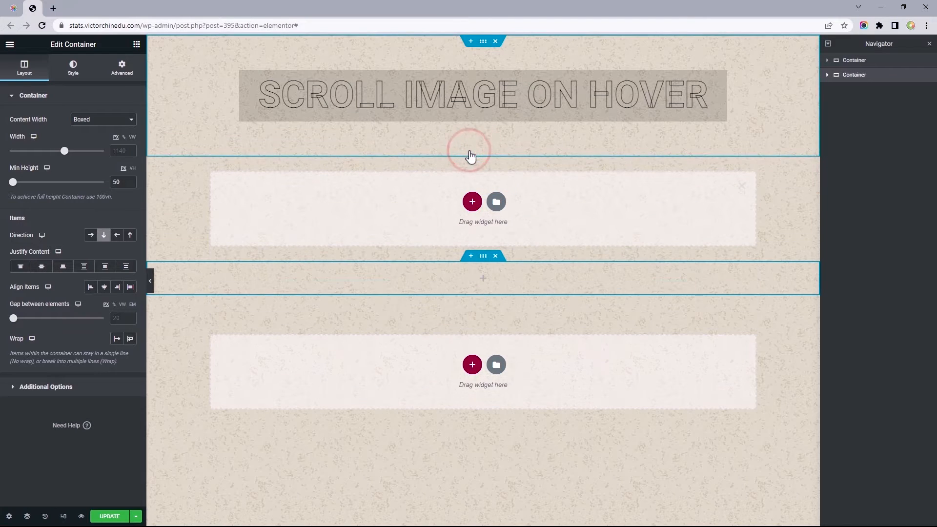
Add a row-direction container below the heading with 1320 px width, Space Evenly justification and a 30 px gap between elements
left_click(472, 202)
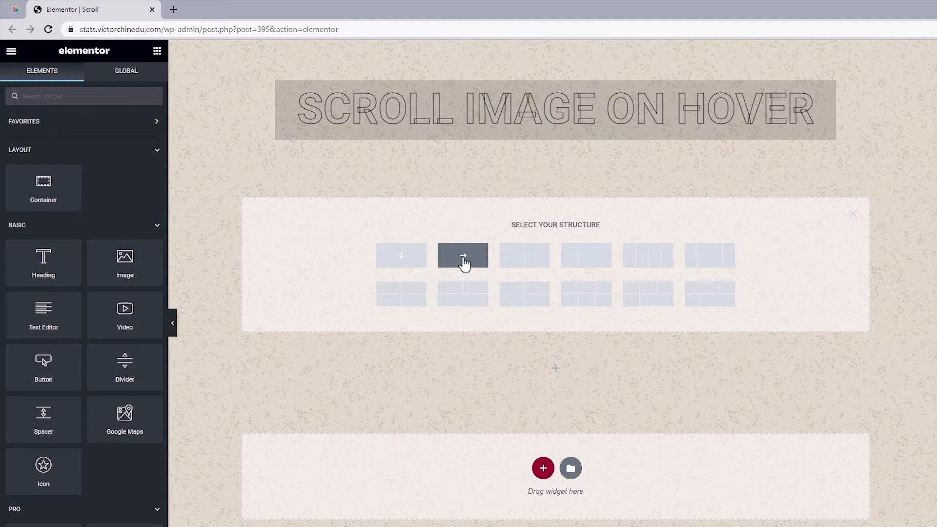
left_click(464, 262)
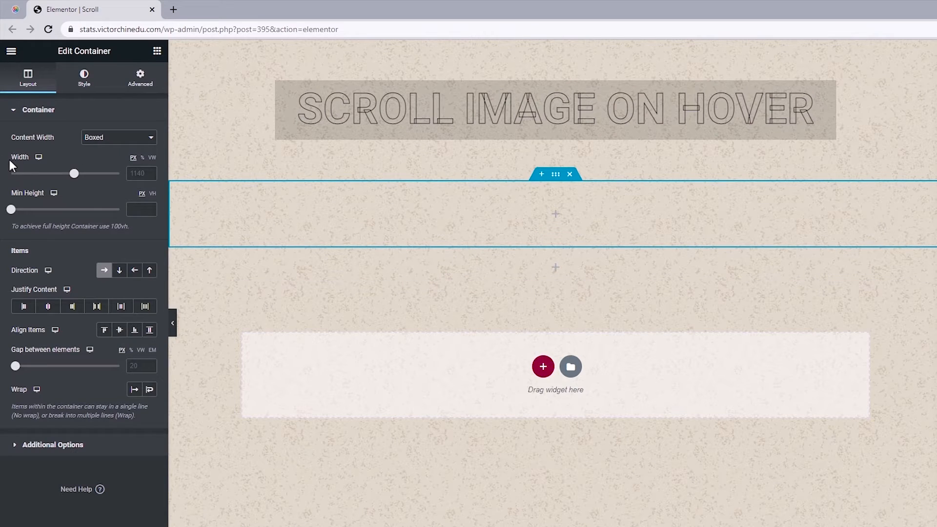
left_click(140, 173)
type("1320")
left_click(145, 306)
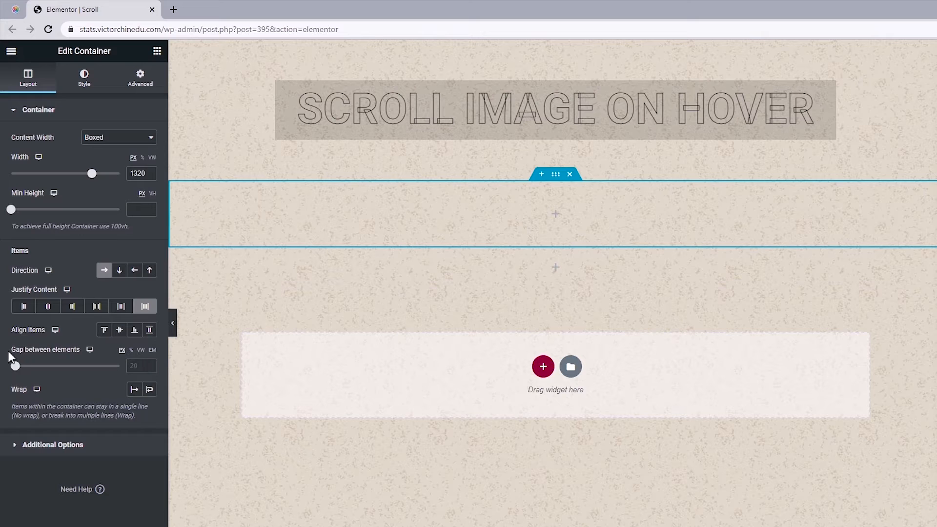
type("30")
Nest a new container inside the row container and set its minimum height to 500 px
left_click(157, 50)
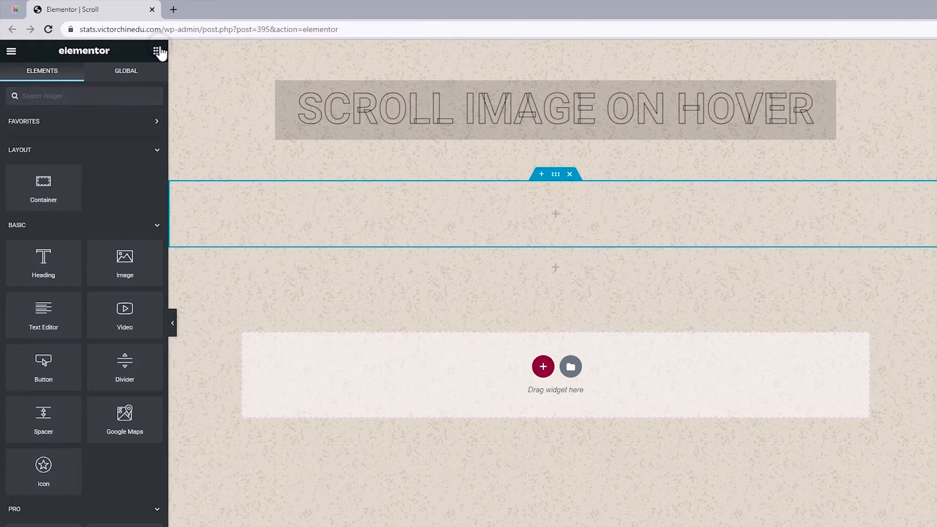
left_click_drag(58, 191, 496, 226)
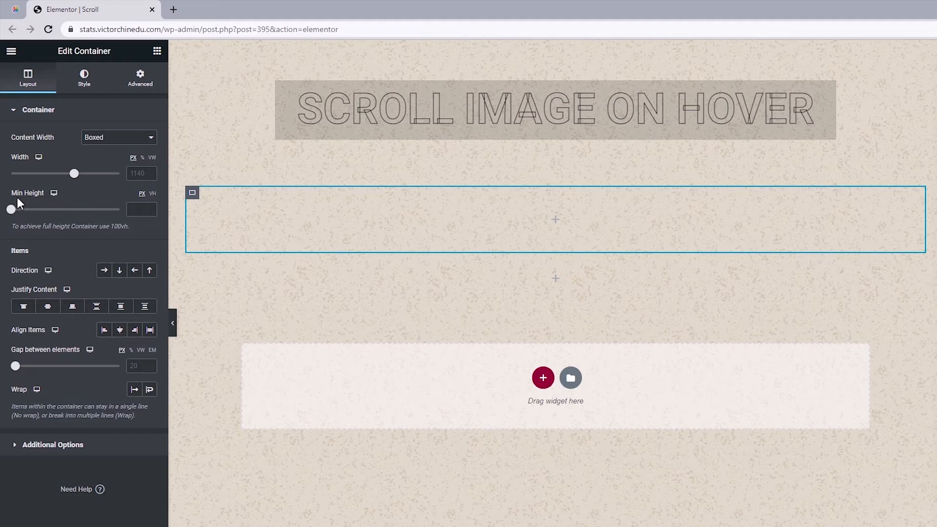
left_click(132, 210)
type("000")
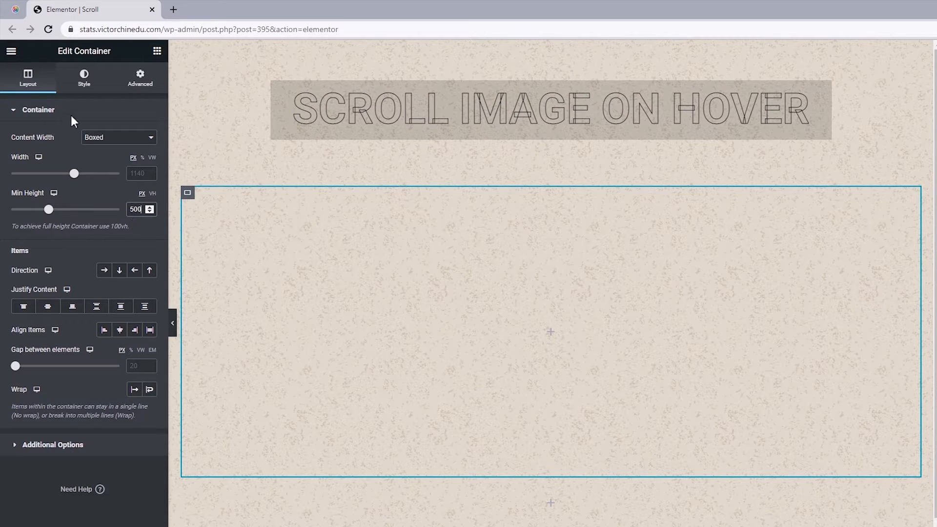
Give the nested container a Classic background using the Bridge-Demo-SIte-For-Furniture-Brand-1.png image from the media library
left_click(74, 81)
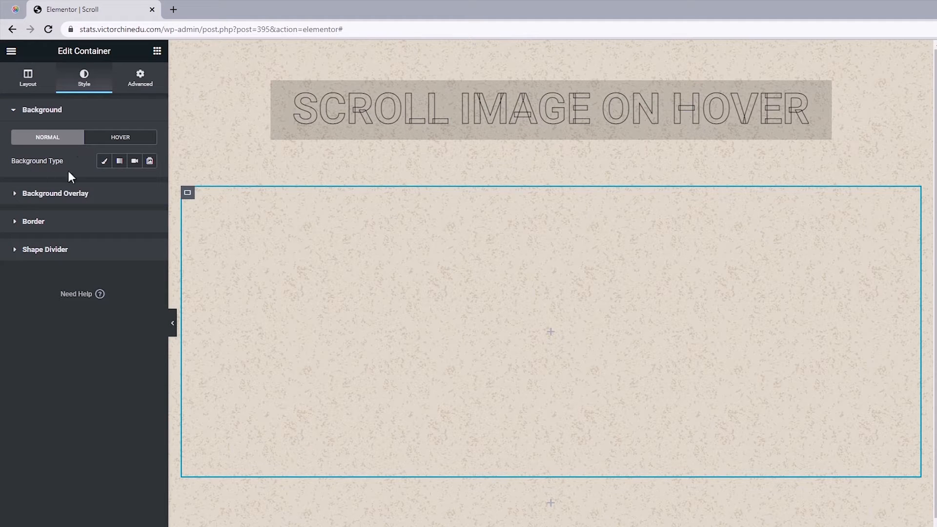
left_click(104, 163)
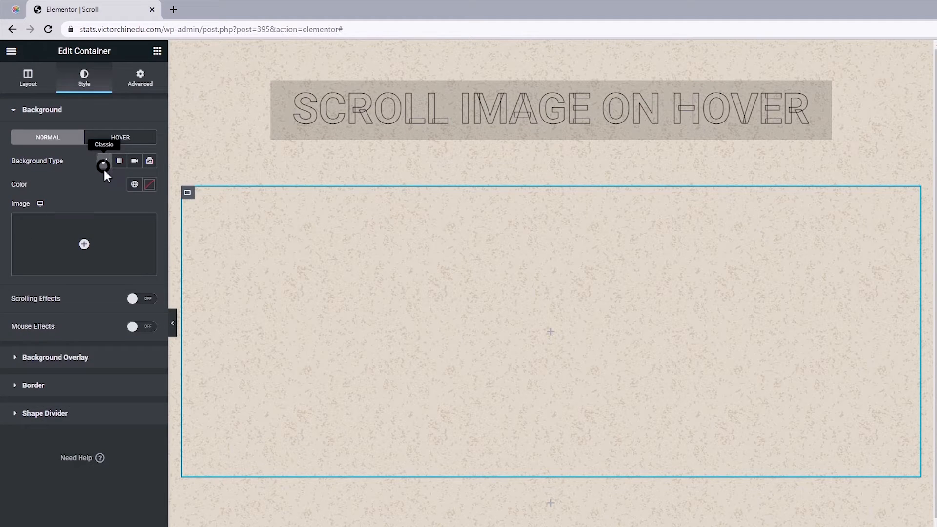
left_click(80, 239)
left_click(169, 205)
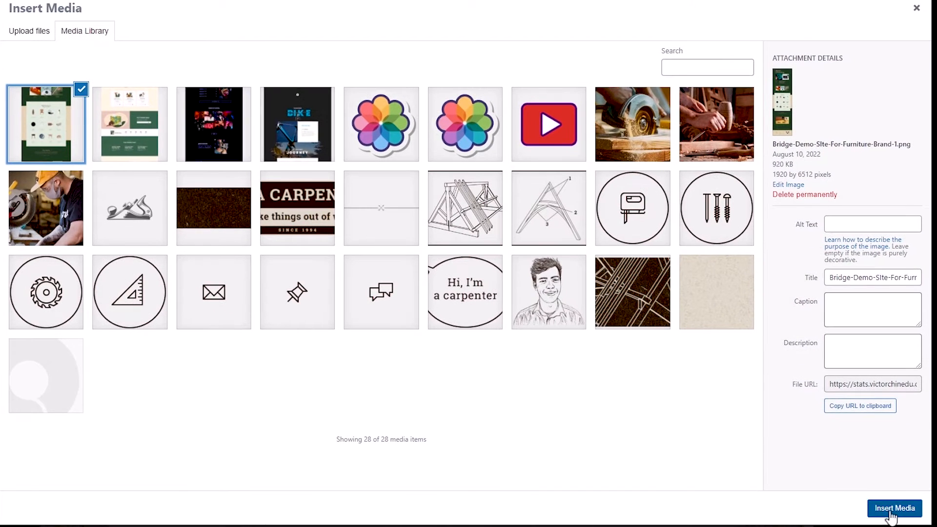
left_click(889, 509)
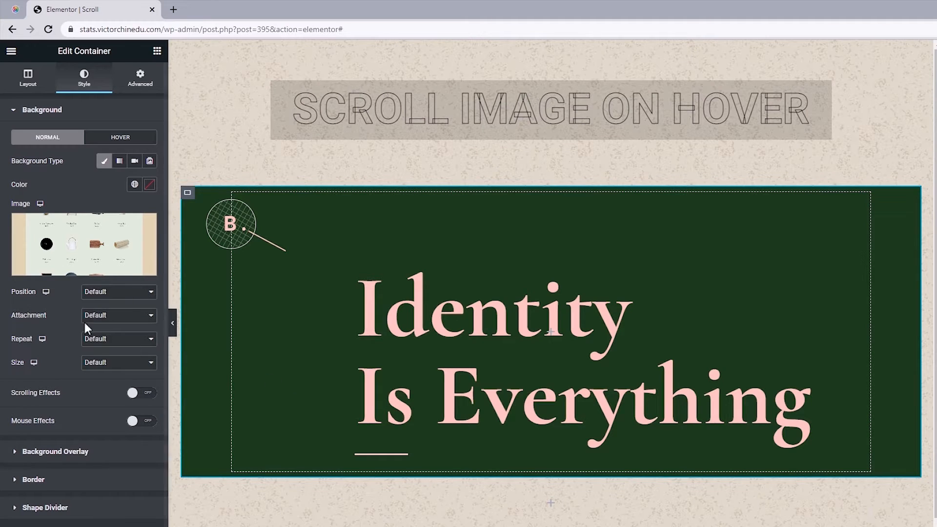
Set the background image's position to Top Center, repeat to No-repeat and size to Cover
left_click(112, 293)
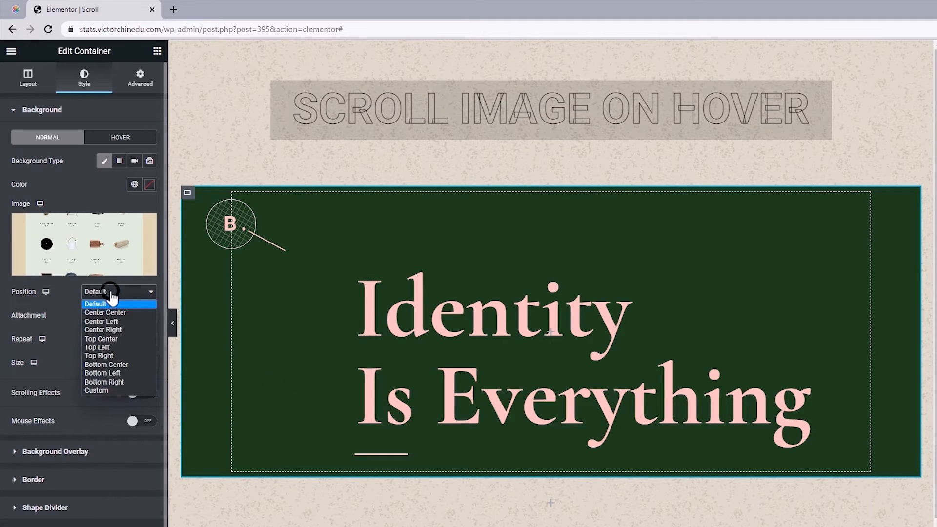
left_click(109, 338)
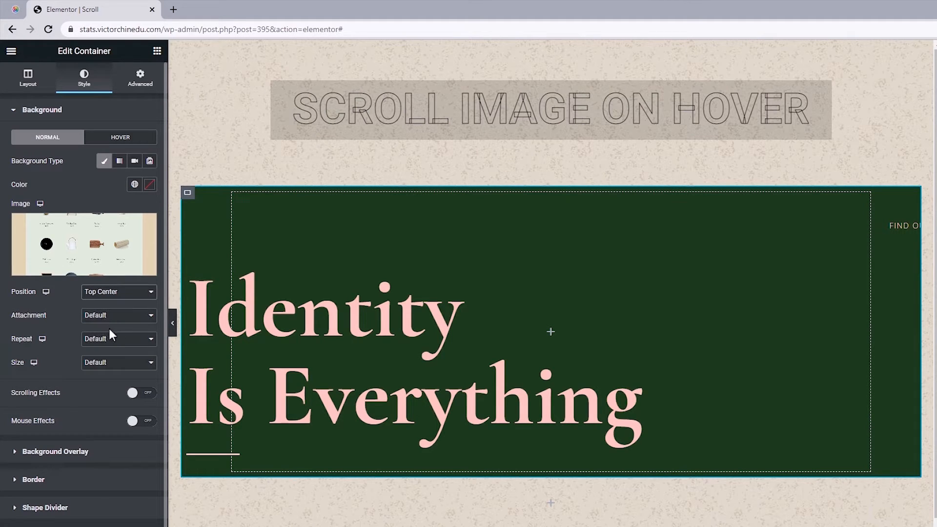
left_click(108, 339)
left_click(107, 359)
left_click(109, 364)
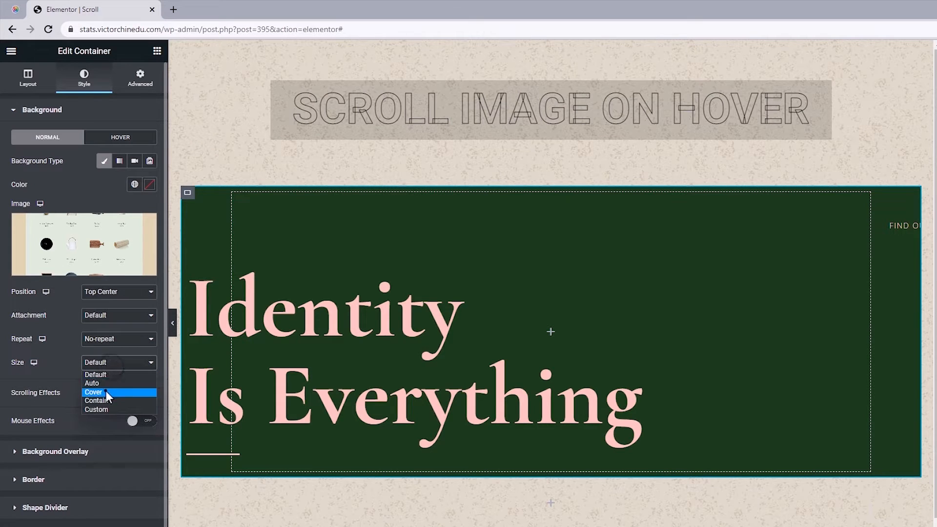
left_click(106, 392)
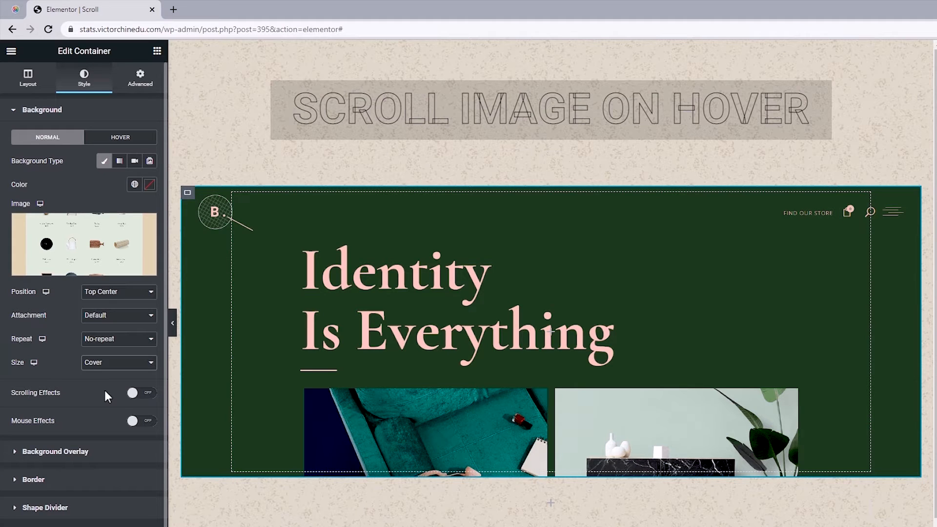
Add a solid white (#FFFFFF) border, 10 px wide on all sides, to the nested container
left_click(56, 483)
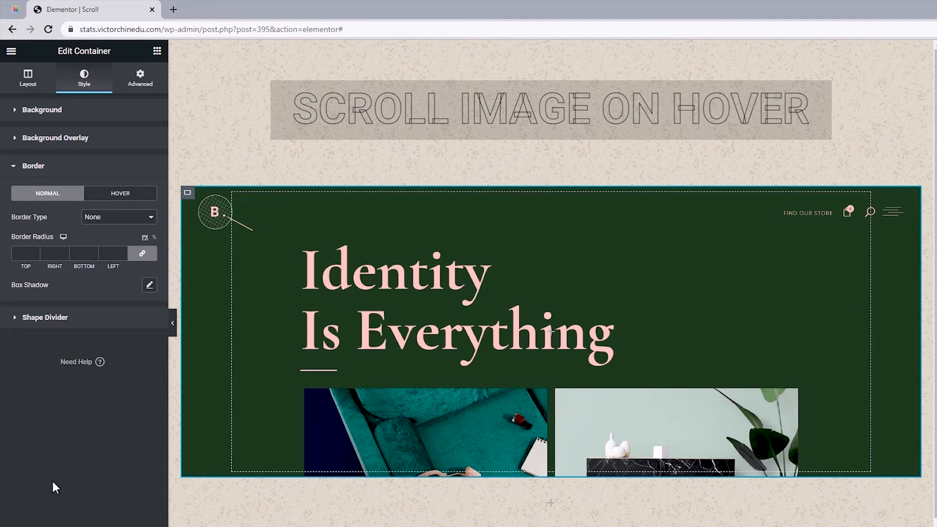
left_click(123, 218)
left_click(113, 237)
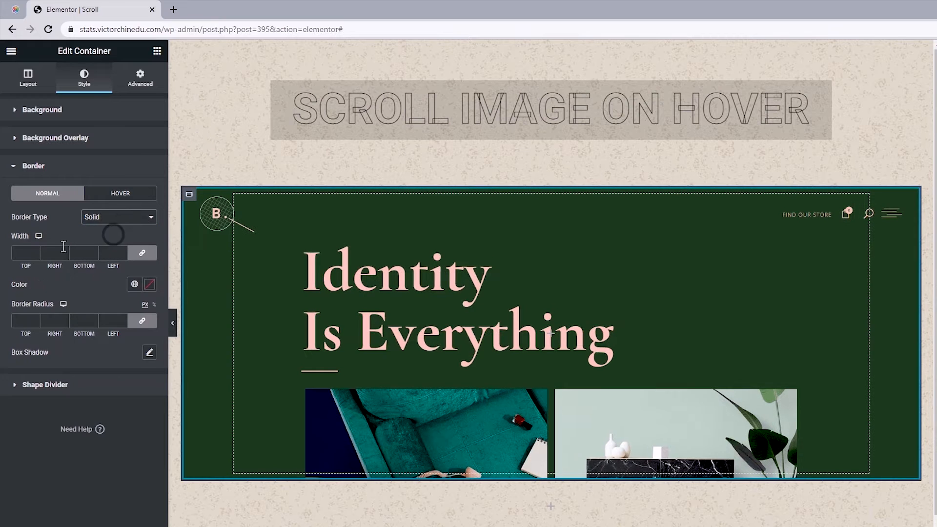
left_click(20, 250)
type("10")
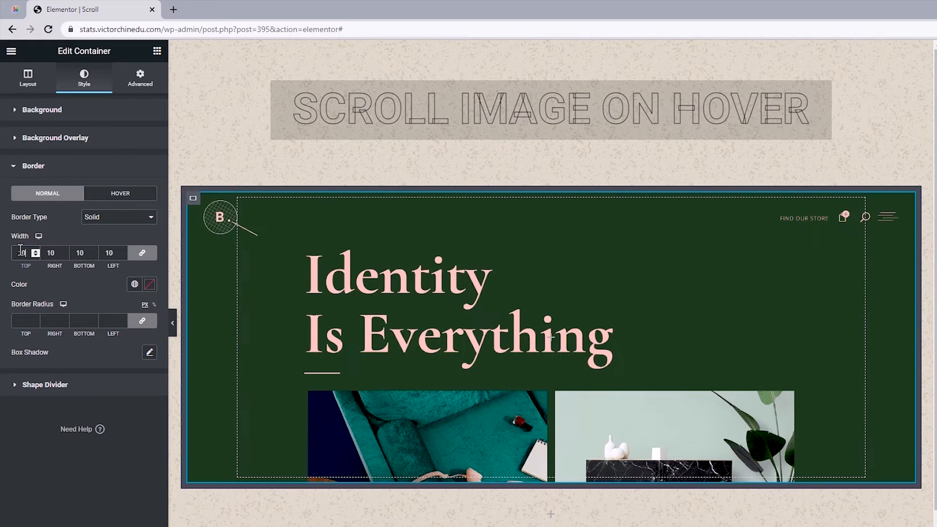
left_click(146, 288)
left_click_drag(92, 356, 0, 303)
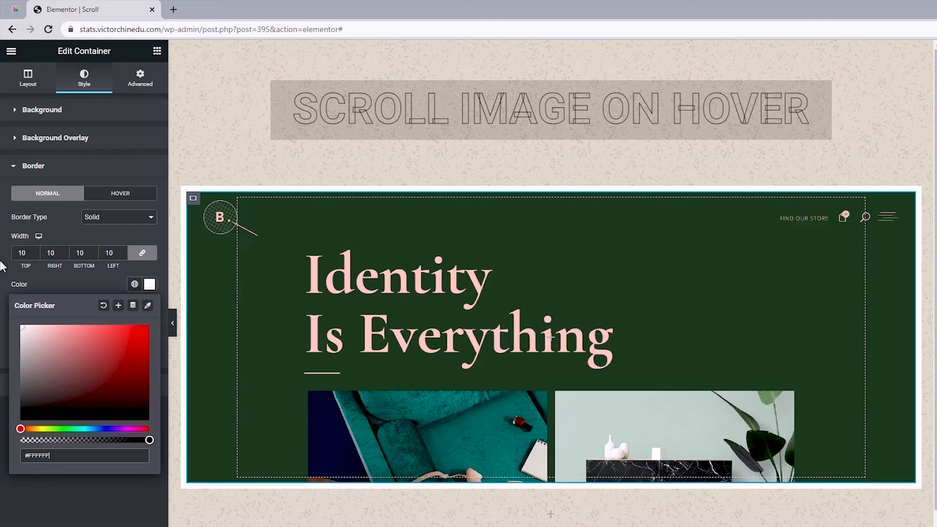
left_click(2, 292)
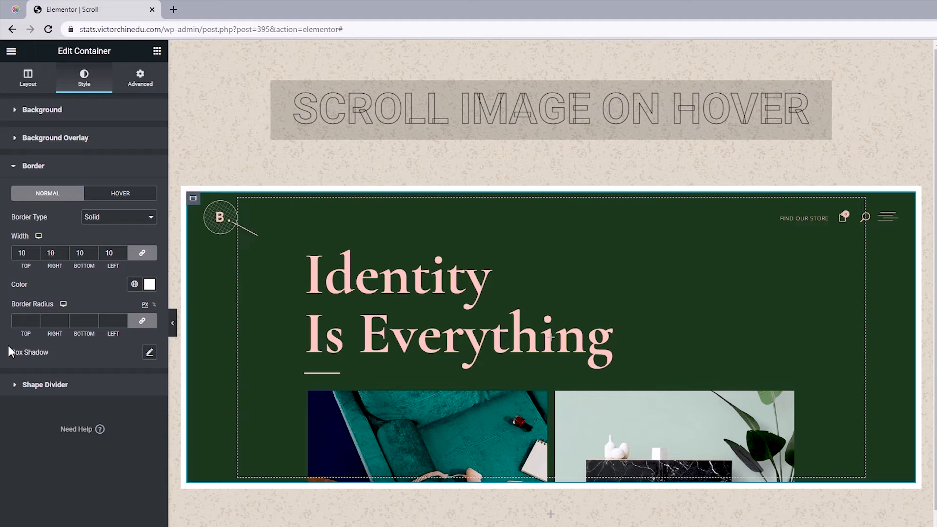
Add a box shadow with a blur of 5 to the nested container
left_click(150, 352)
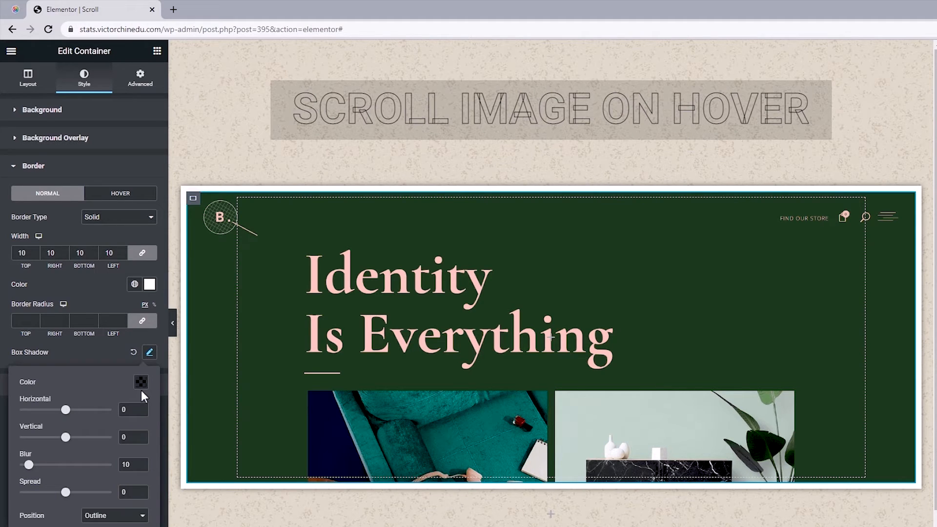
double_click(127, 465)
type("5")
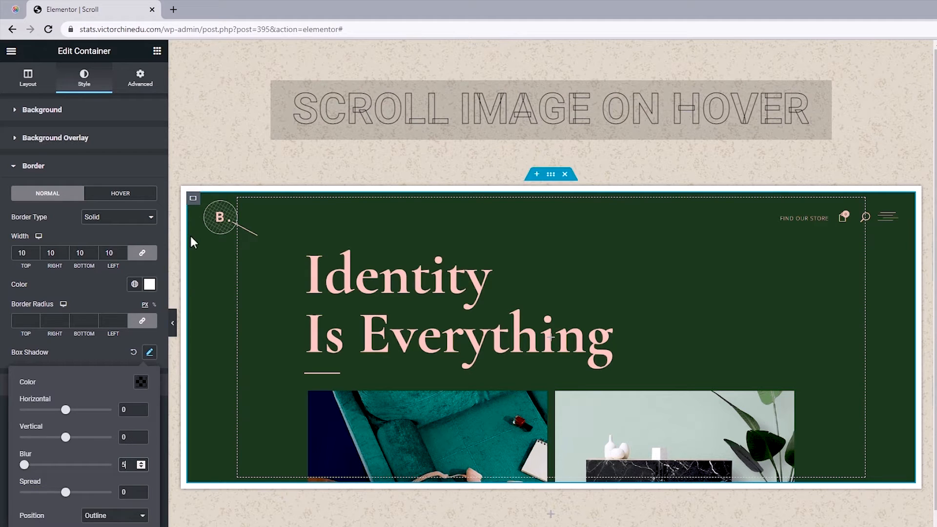
Duplicate the styled image container twice to make three side by side
right_click(197, 199)
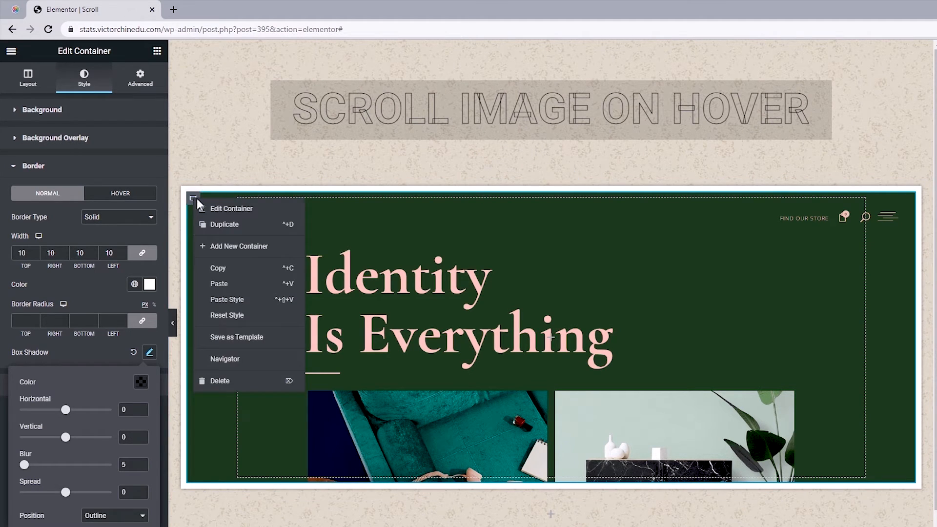
left_click(218, 225)
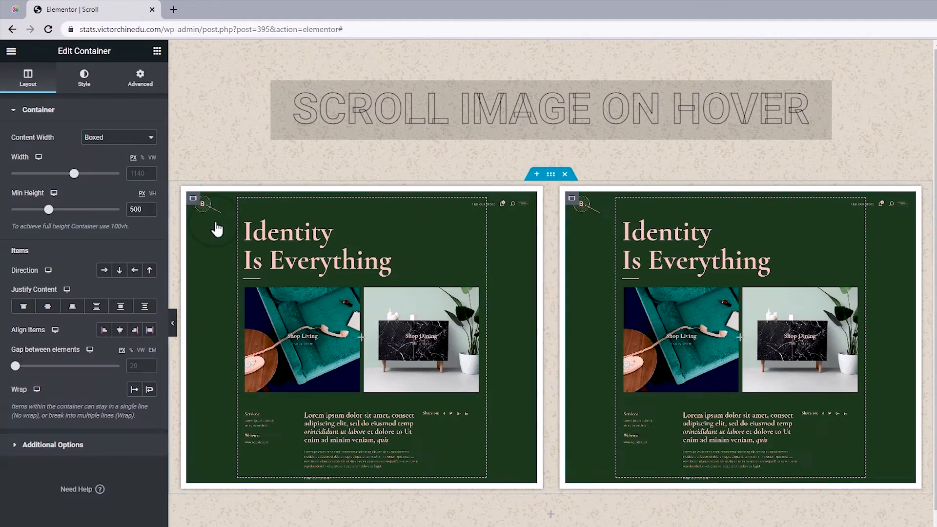
right_click(195, 200)
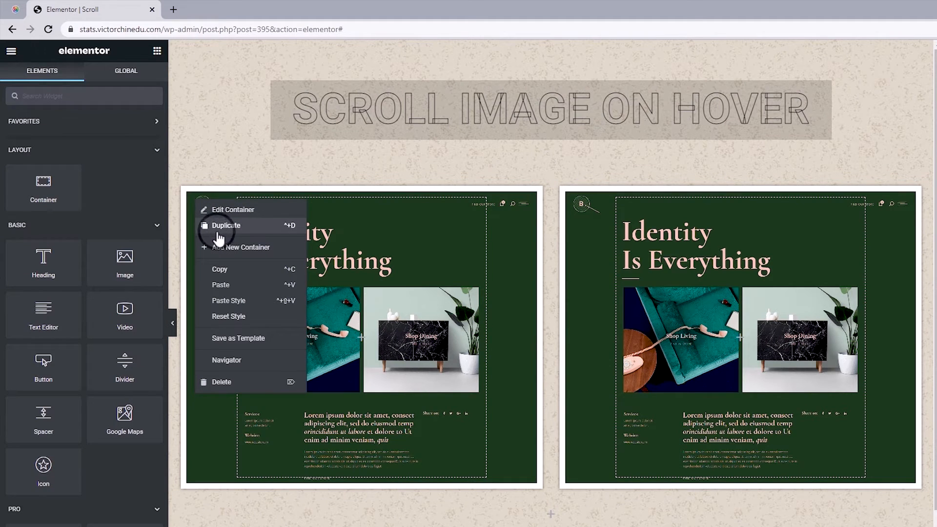
left_click(218, 225)
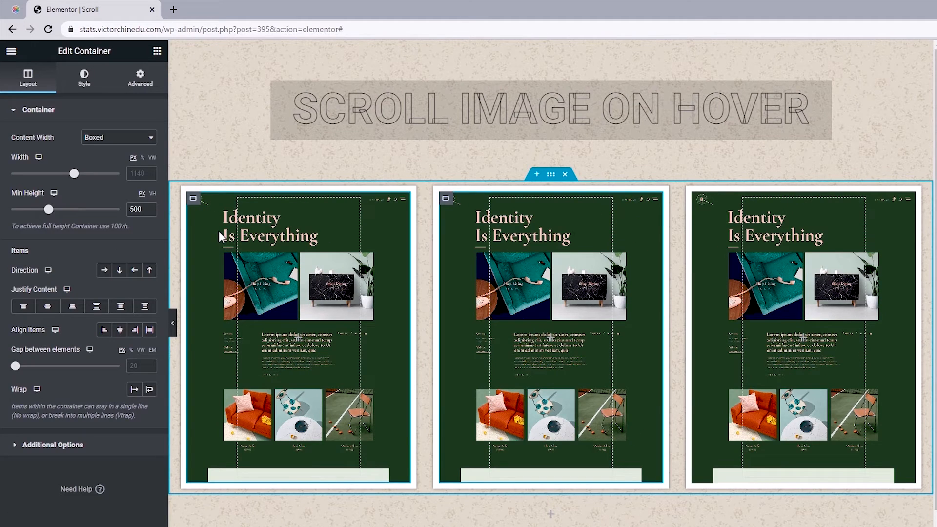
Replace the middle container's background with the cream and green camping site image from the media library
left_click(445, 198)
left_click(84, 78)
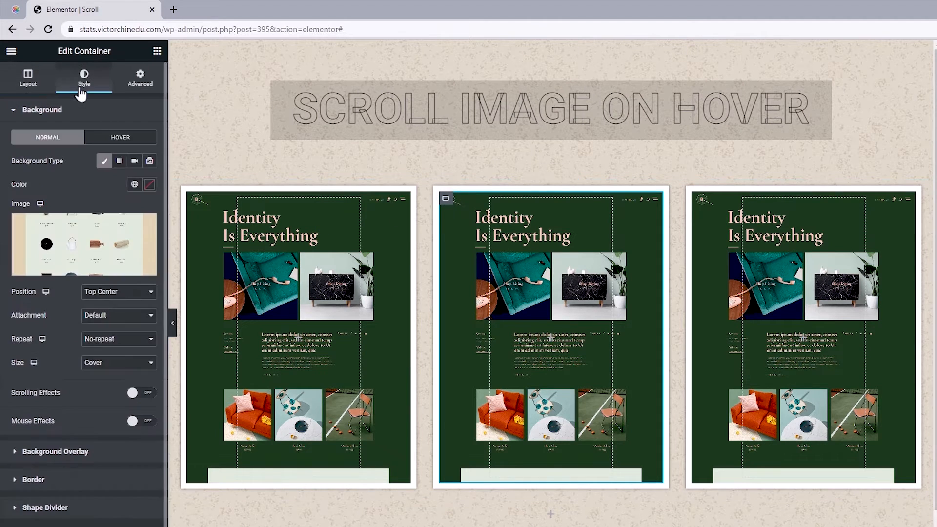
left_click(78, 236)
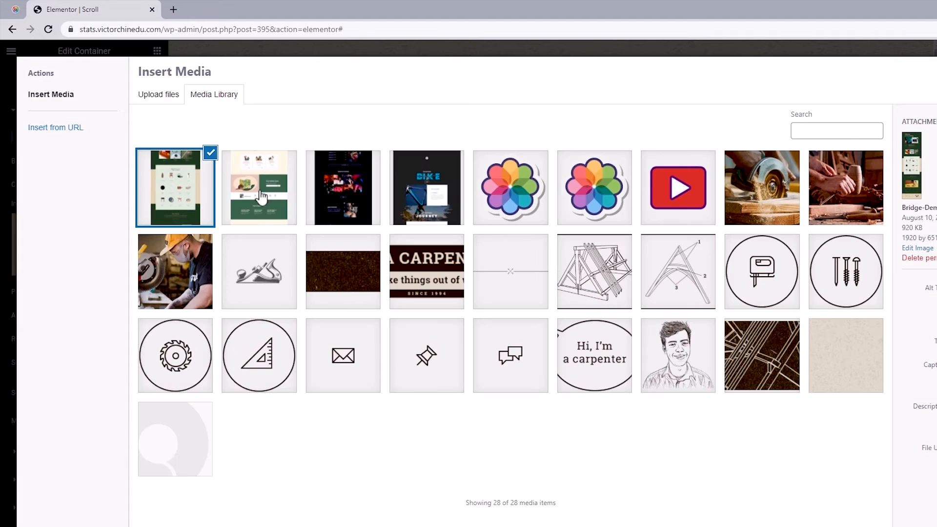
left_click(265, 191)
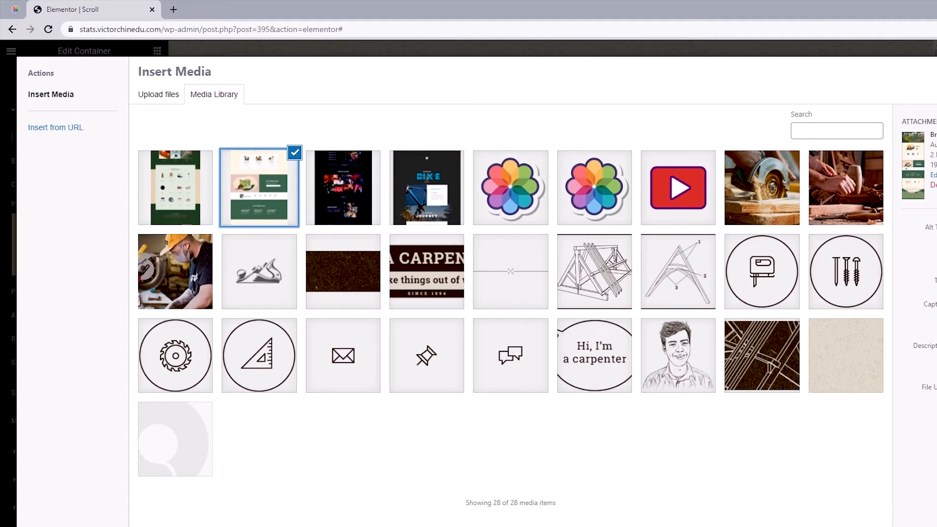
left_click(933, 512)
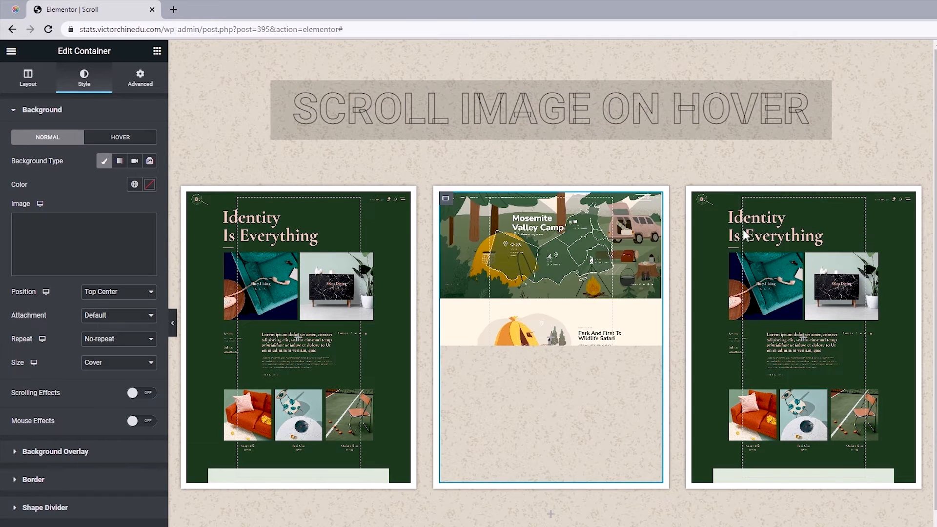
Replace the third container's background with the black Oysterbar site image from the media library
left_click(699, 198)
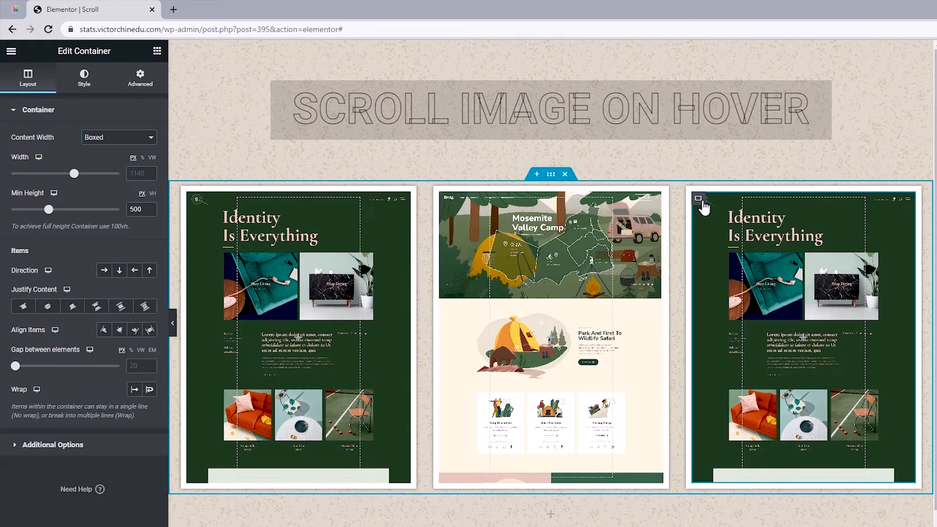
left_click(84, 82)
left_click(87, 229)
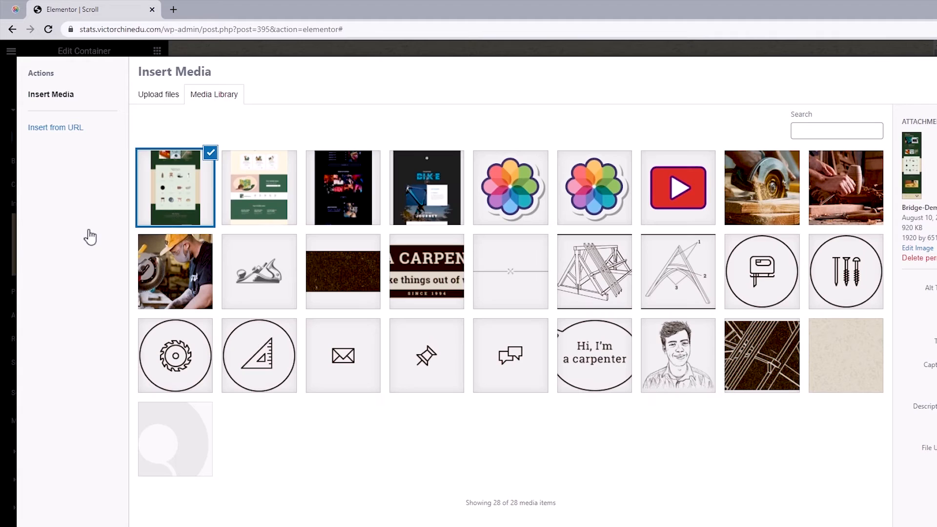
left_click(327, 182)
left_click(908, 512)
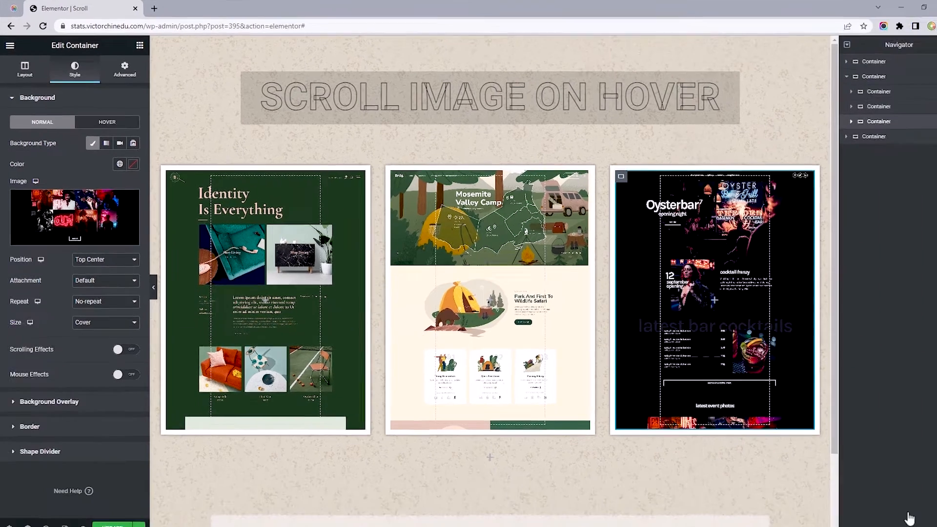
Switch to the Transition file in Notepad, copy the selector and selector:hover CSS rules, and return to the page editor
key("alt+Tab")
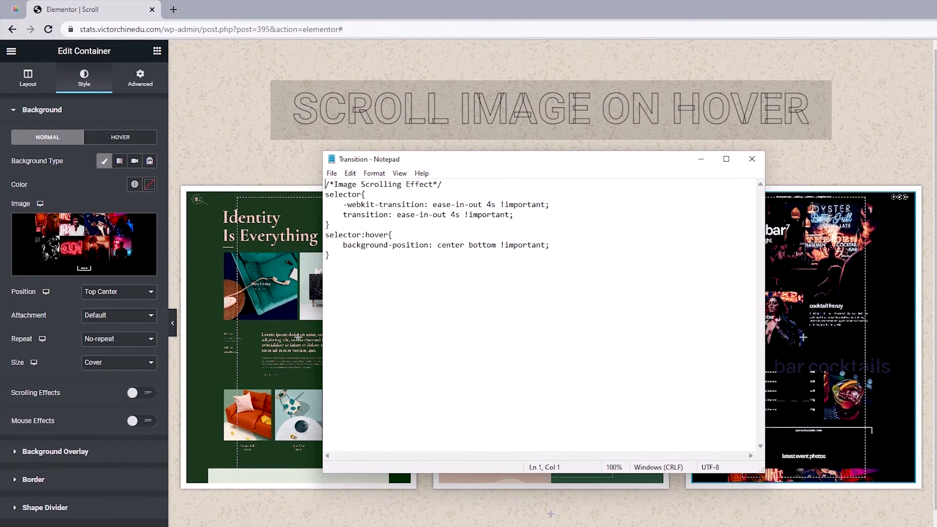
left_click_drag(363, 272, 325, 195)
right_click(333, 200)
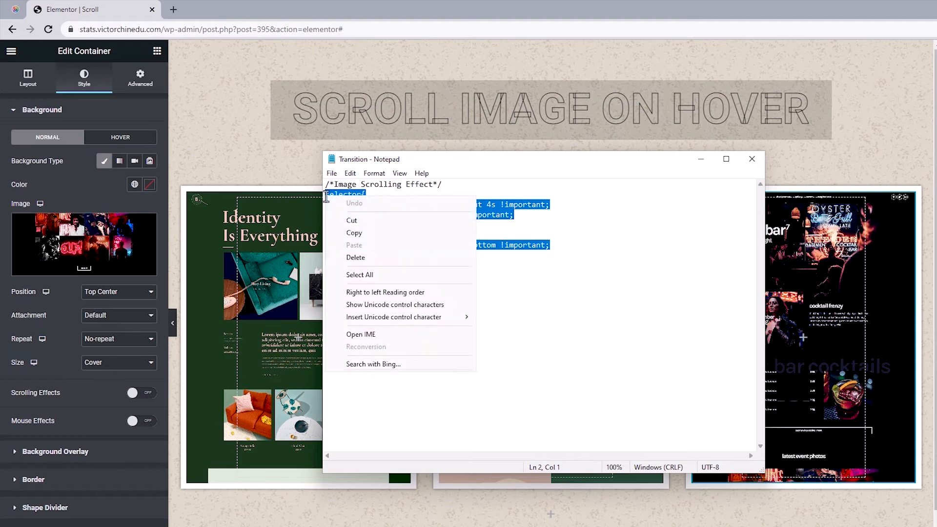
left_click(352, 232)
left_click(146, 80)
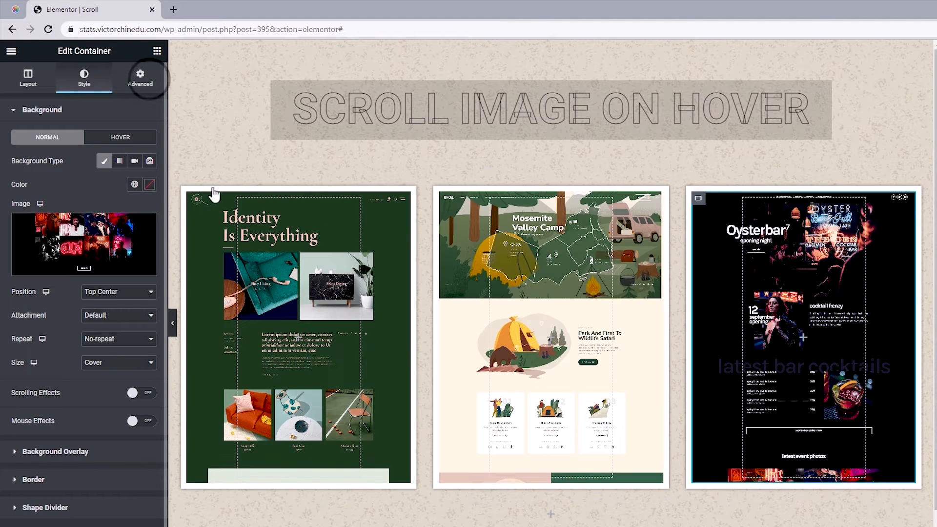
Paste the copied selector and selector:hover CSS into the first container's custom CSS and test the image scroll
left_click(193, 202)
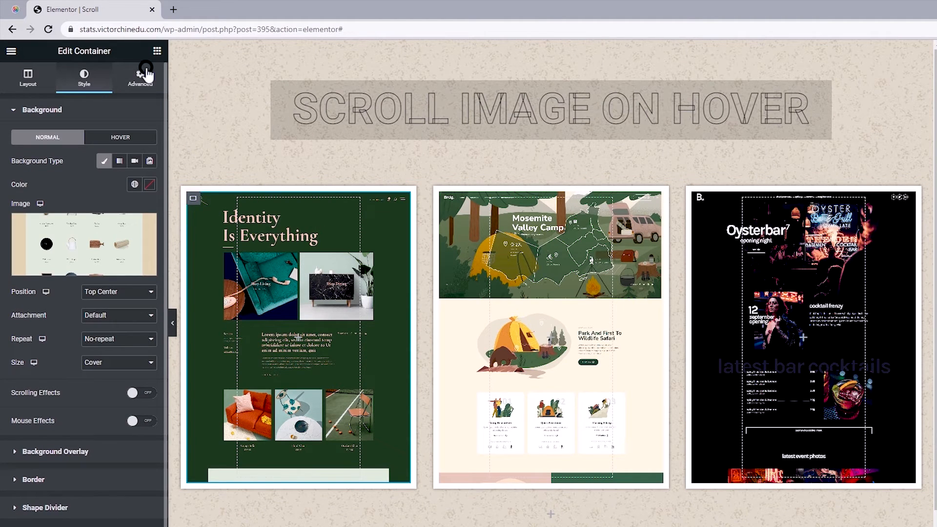
left_click(145, 75)
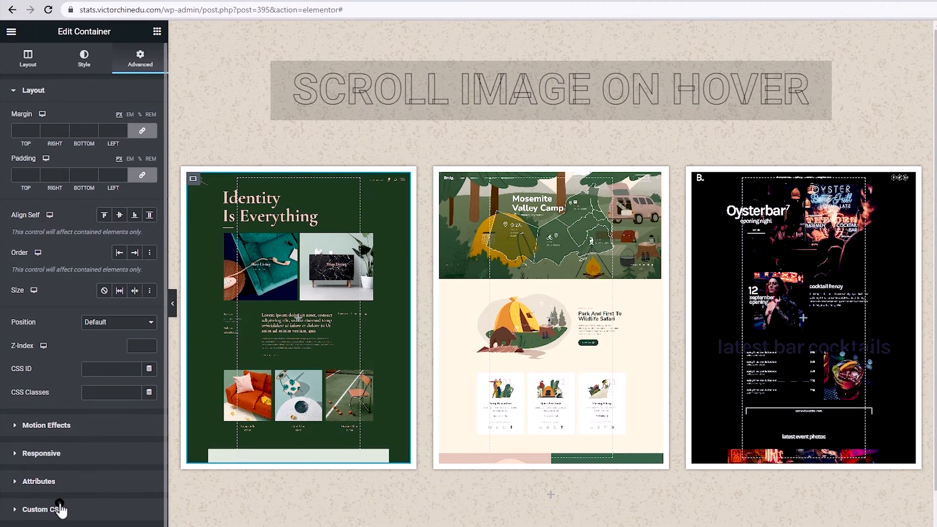
left_click(58, 525)
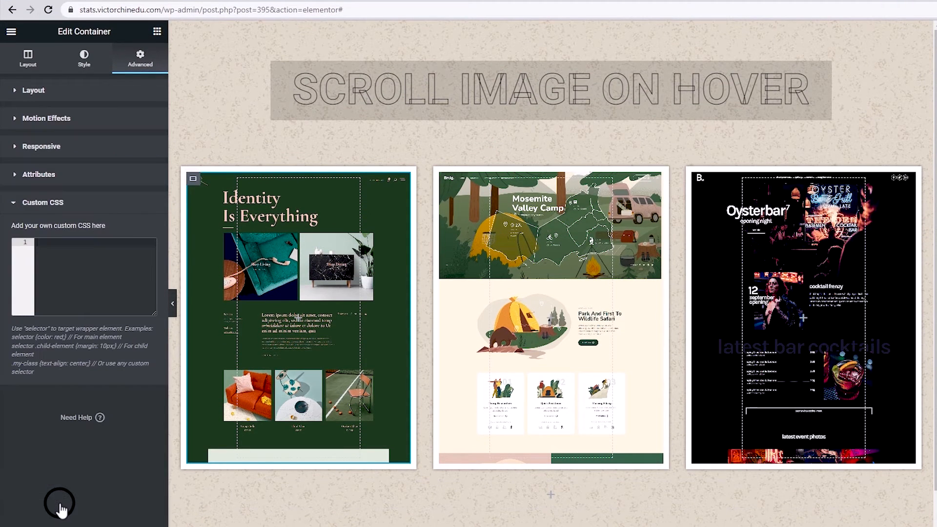
right_click(43, 243)
left_click(48, 332)
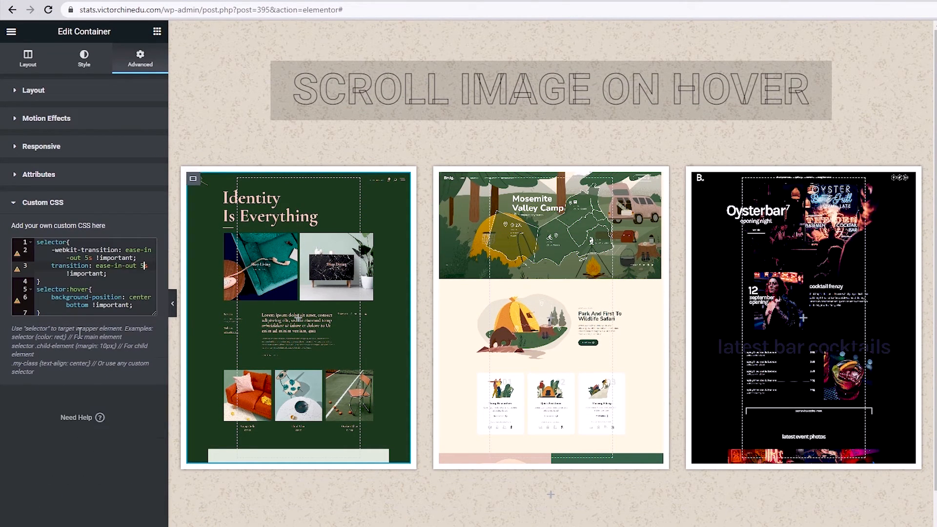
mouse_move(273, 285)
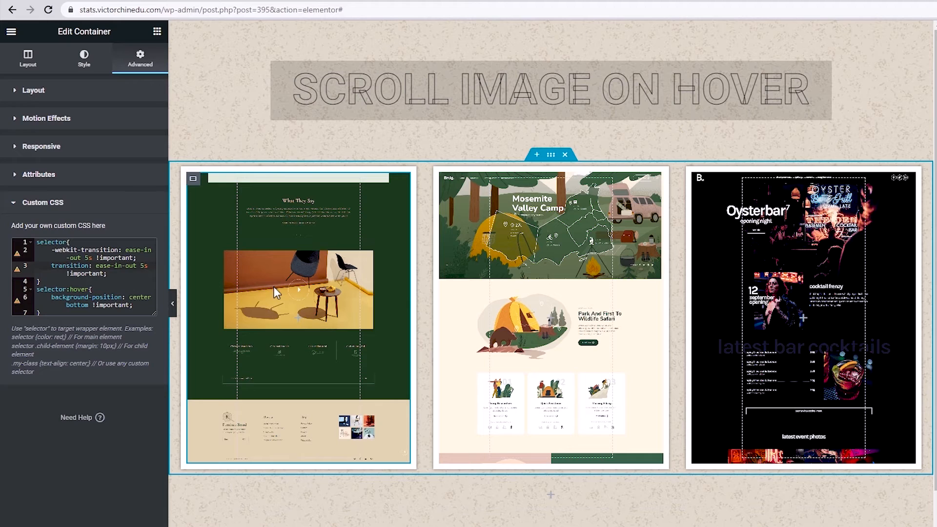
Copy the first container's custom CSS rules and paste them into the middle container's custom CSS
left_click_drag(48, 311, 41, 239)
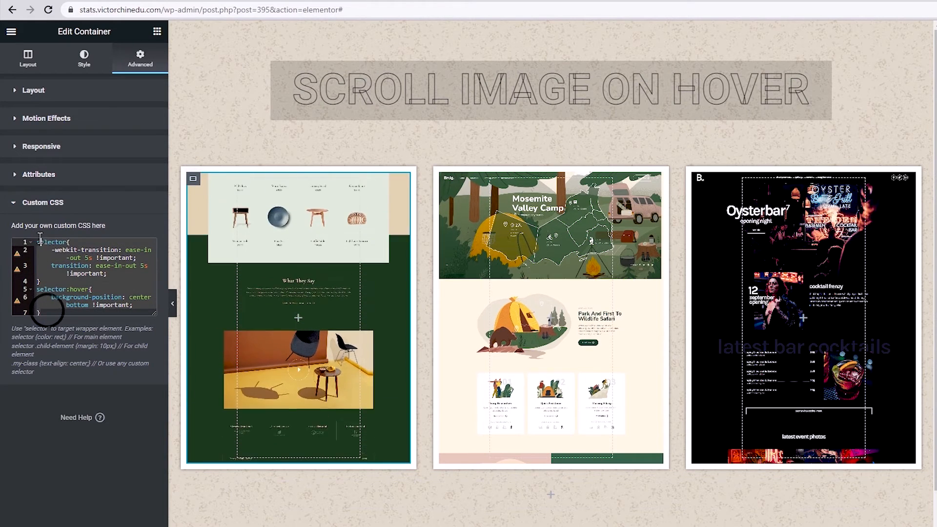
right_click(51, 244)
left_click(73, 280)
left_click(445, 179)
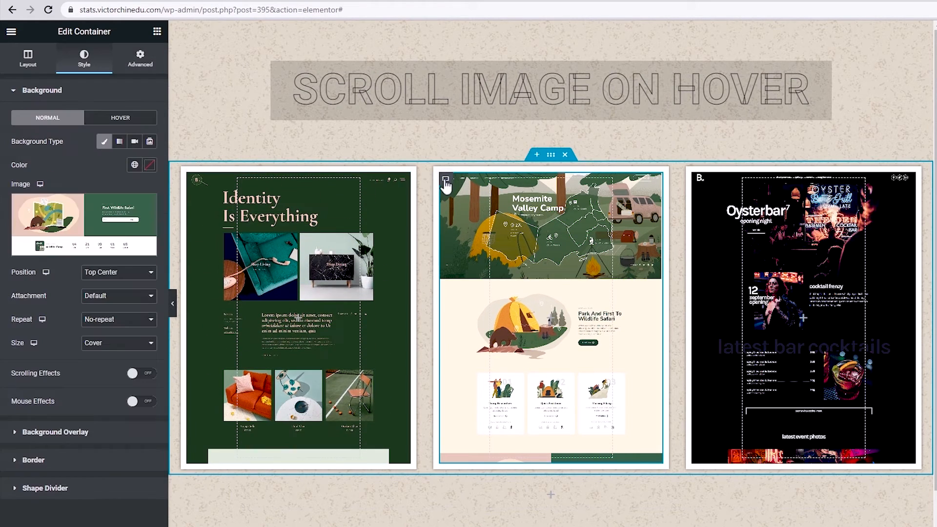
left_click(140, 57)
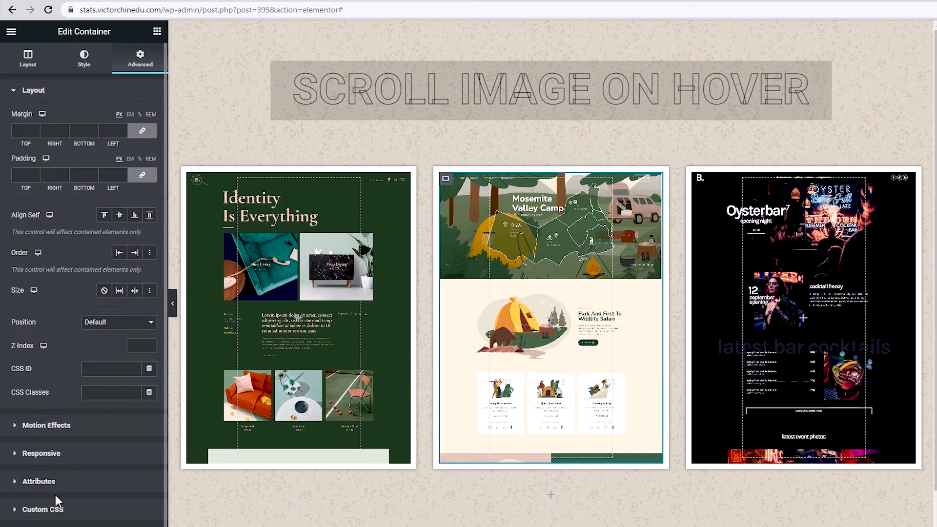
left_click(54, 510)
right_click(60, 245)
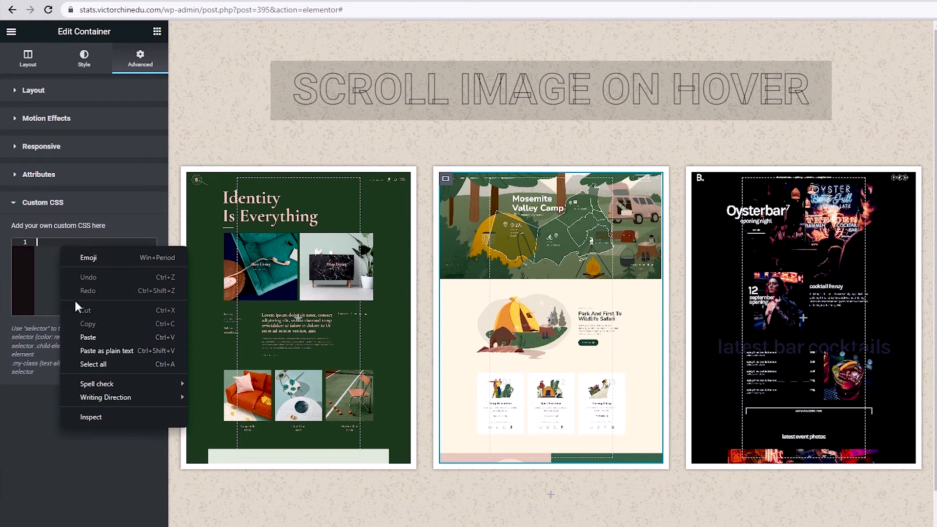
left_click(91, 338)
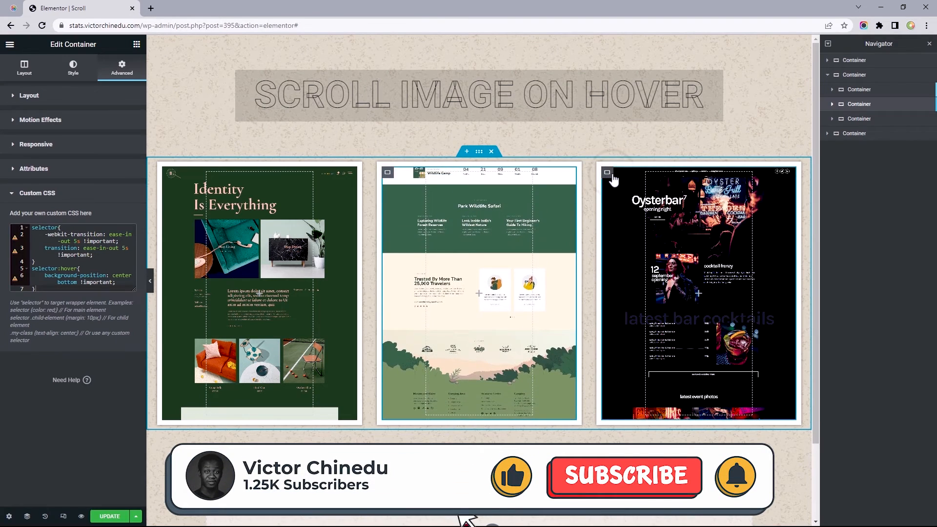
Paste the same transition and hover CSS rules into the third container's custom CSS
left_click(154, 83)
left_click(37, 460)
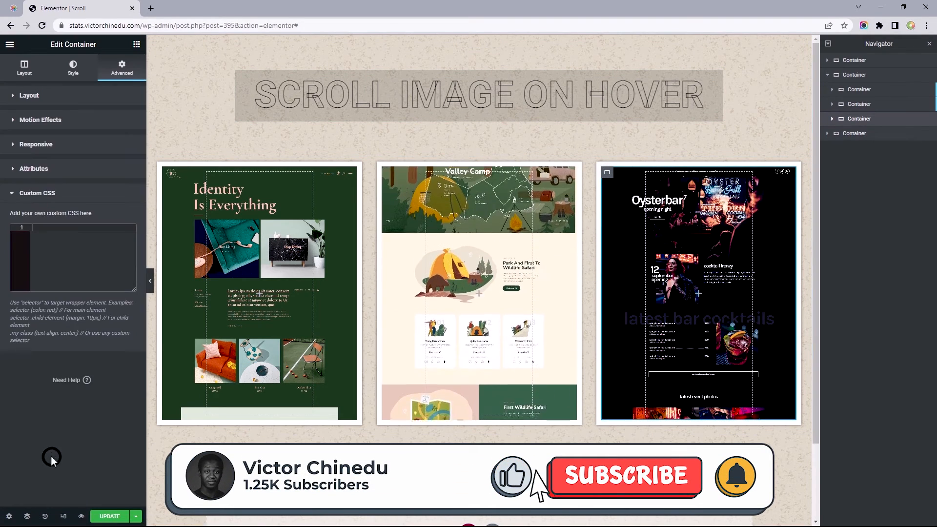
right_click(44, 233)
left_click(68, 311)
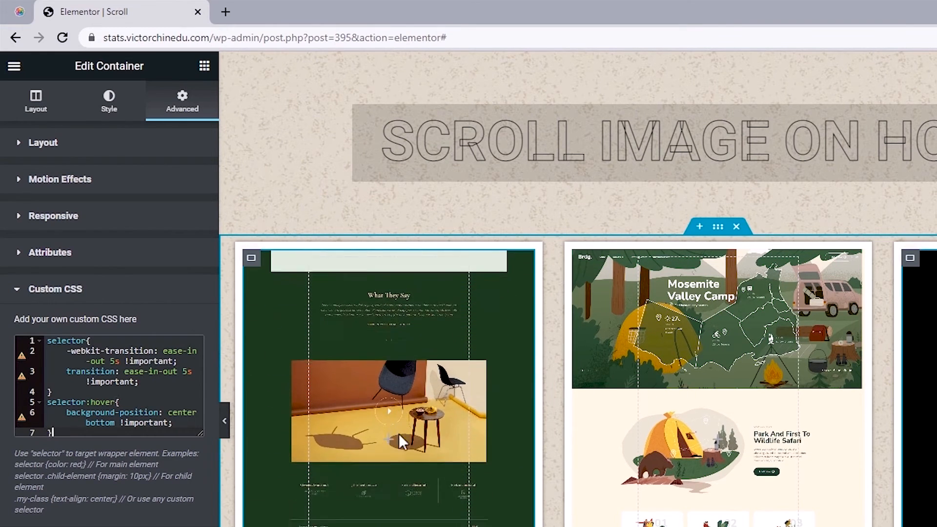
Enlarge the first container's custom CSS editor, set both transition durations to 10s, and preview the scroll
left_click_drag(200, 433, 181, 521)
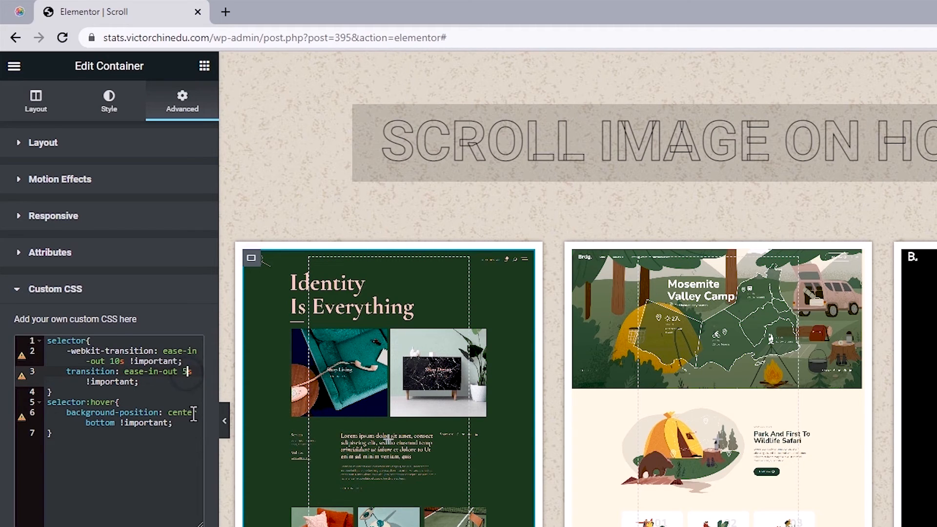
left_click(176, 434)
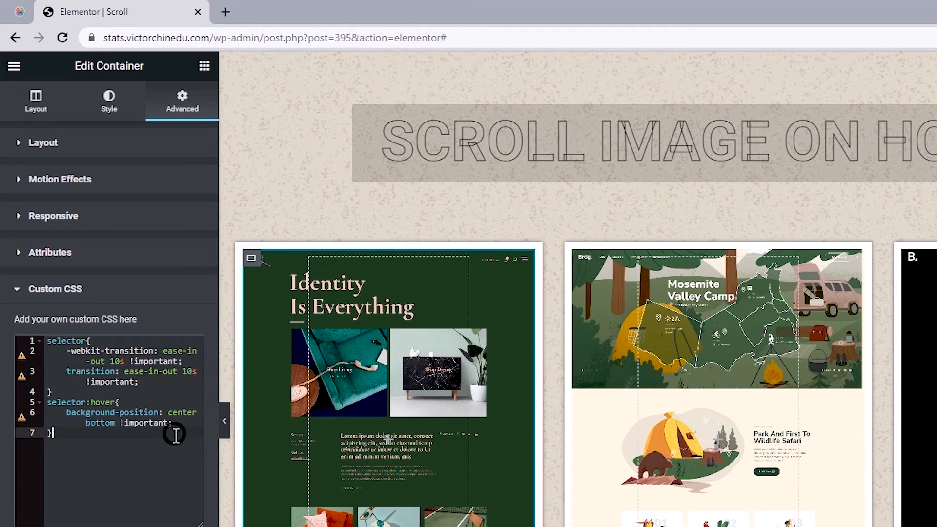
mouse_move(388, 447)
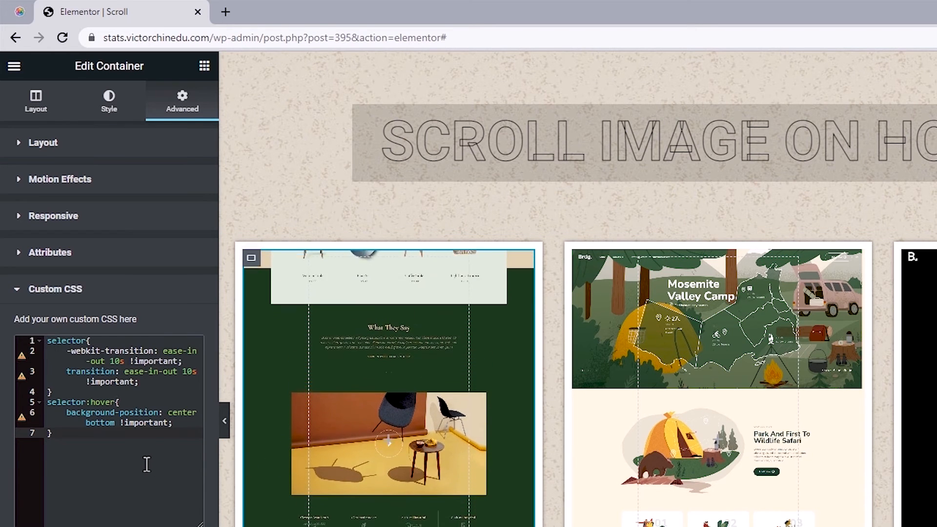
Set both transition durations in the first container's custom CSS to 5s and hide the editing panel for a preview
left_click(118, 362)
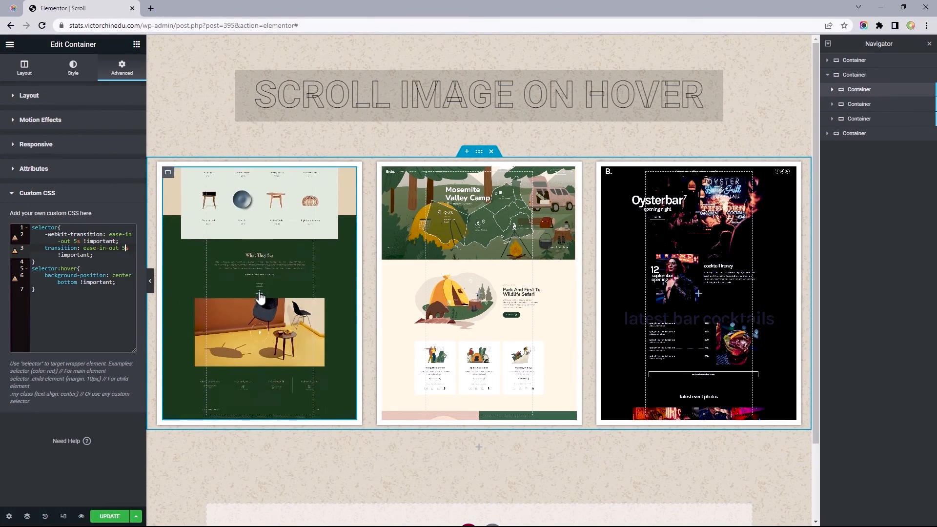
left_click(150, 287)
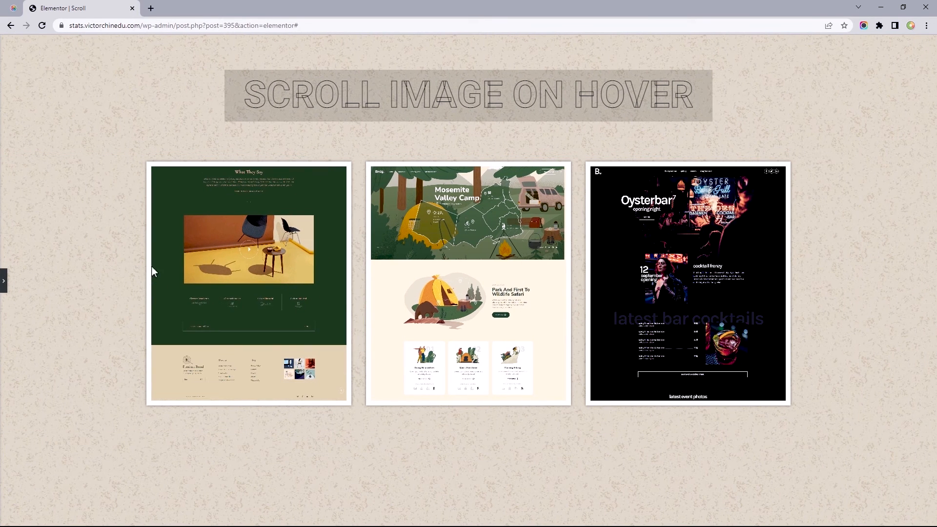